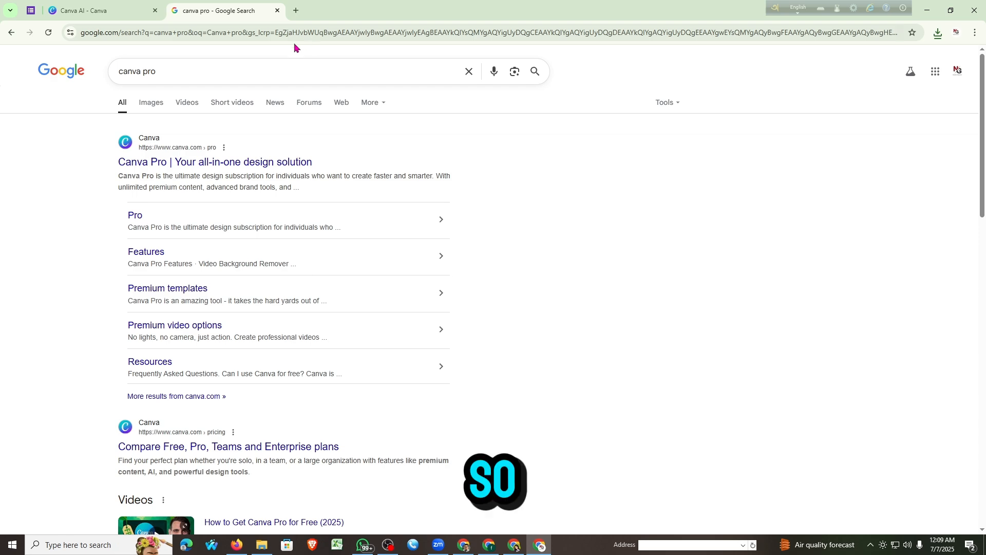
Look over the Canva Pro overview page and its listed tools, comparing it with the search results page.
left_click(367, 8)
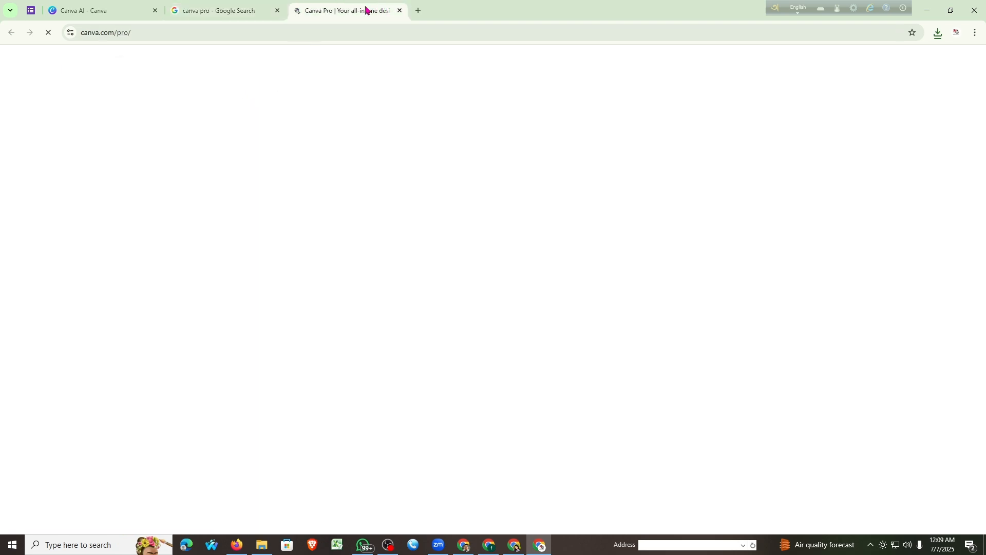
scroll(418, 271, "down", 5)
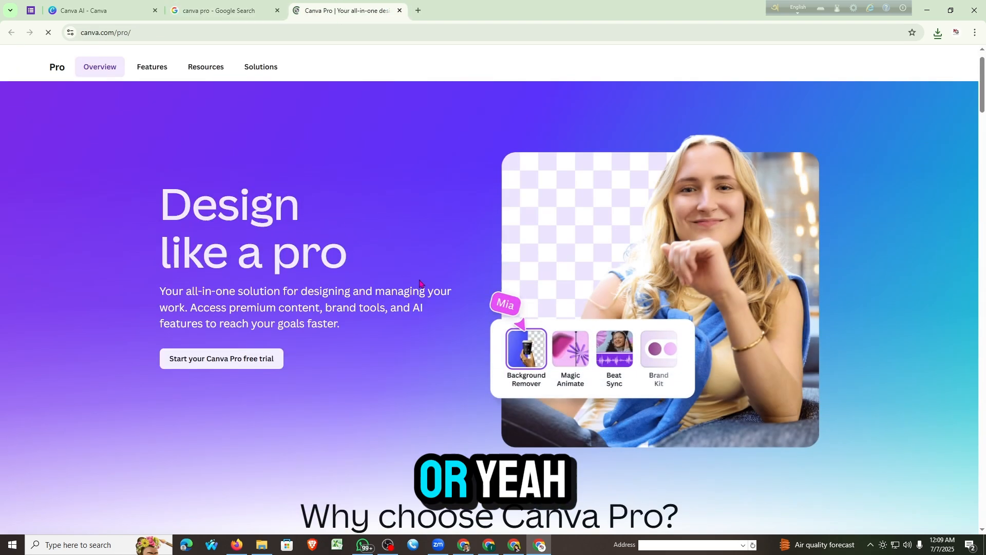
scroll(381, 274, "down", 12)
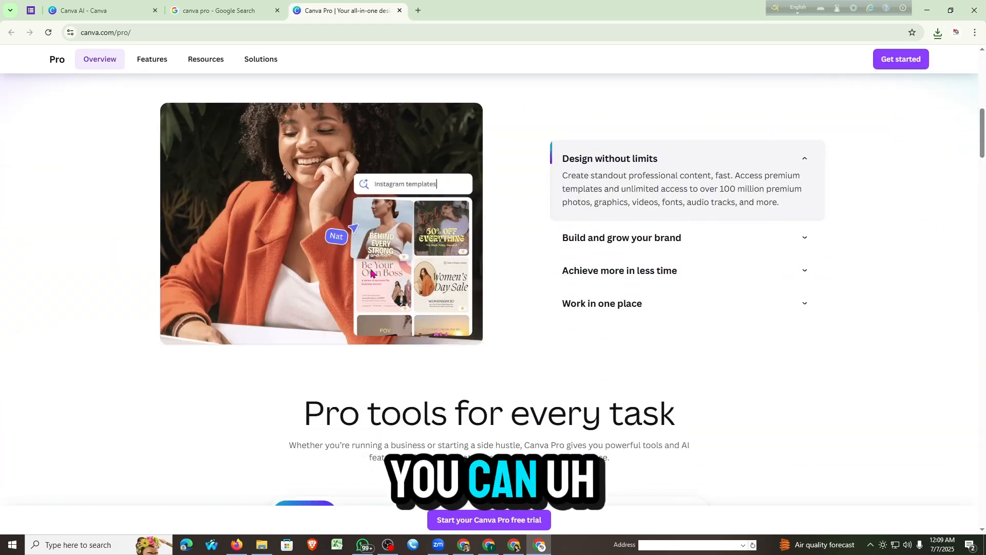
scroll(347, 268, "down", 4)
scroll(328, 257, "up", 20)
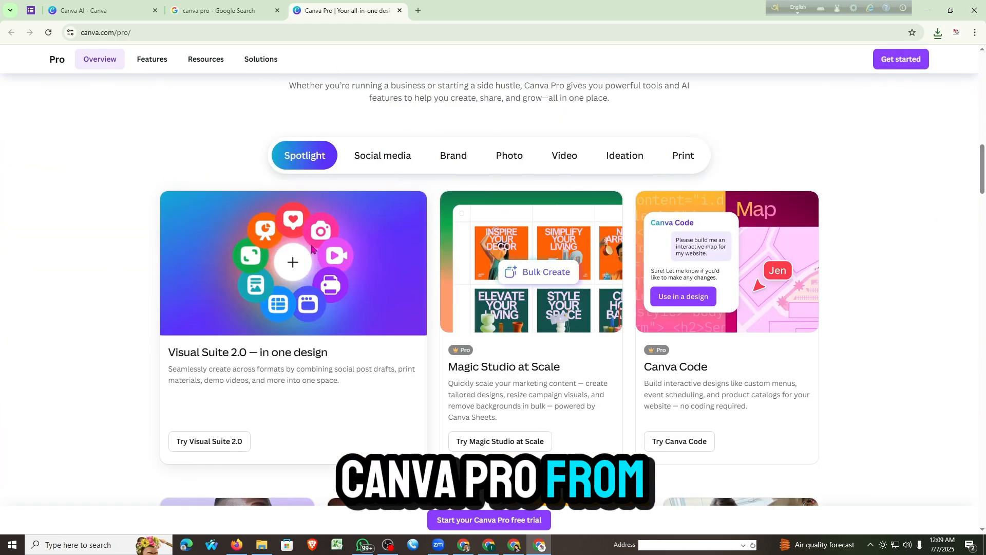
scroll(276, 218, "up", 2)
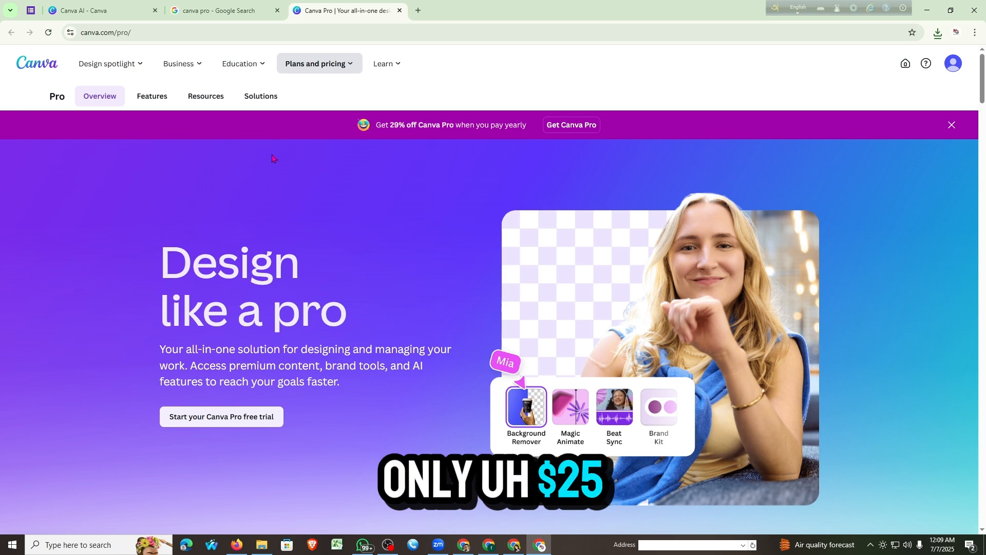
left_click(227, 10)
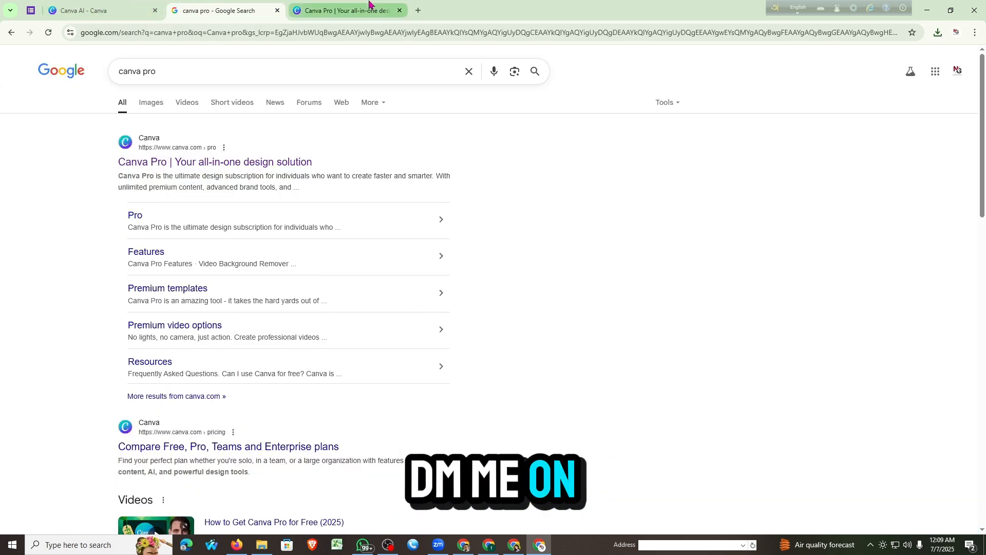
left_click(336, 7)
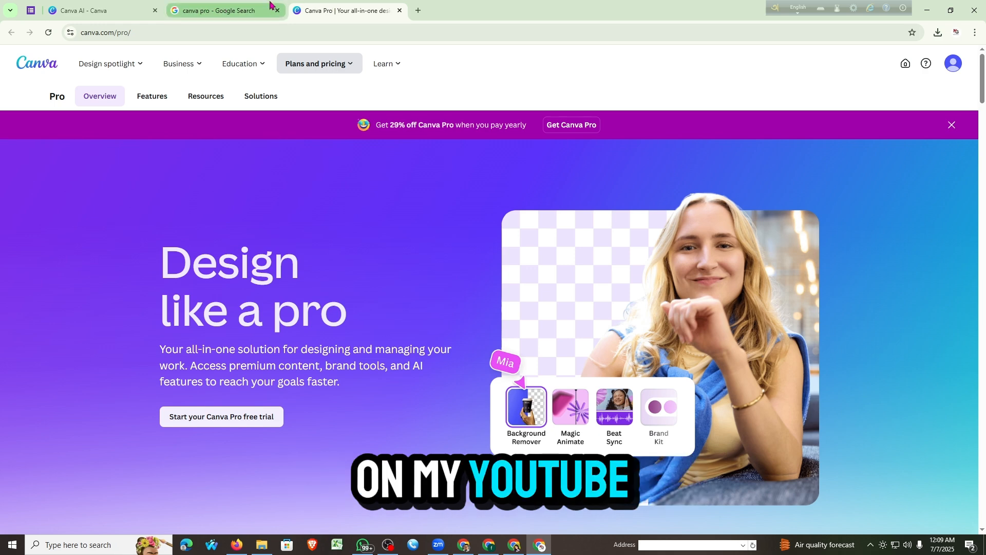
Switch to the Canva AI page and paste "Grow Sales 3X & Get More Followers Using Instagram Ads" as the image prompt.
left_click(84, 12)
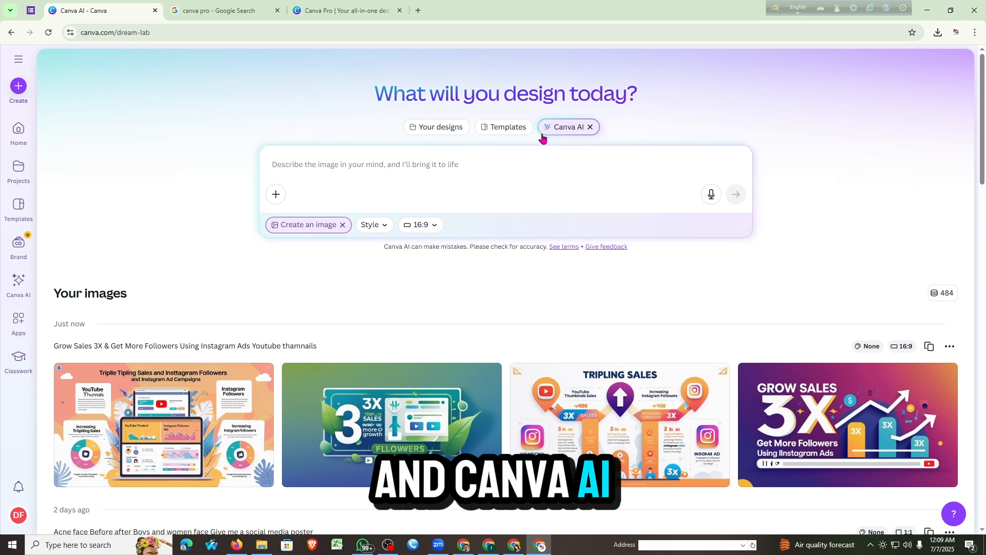
left_click(360, 156)
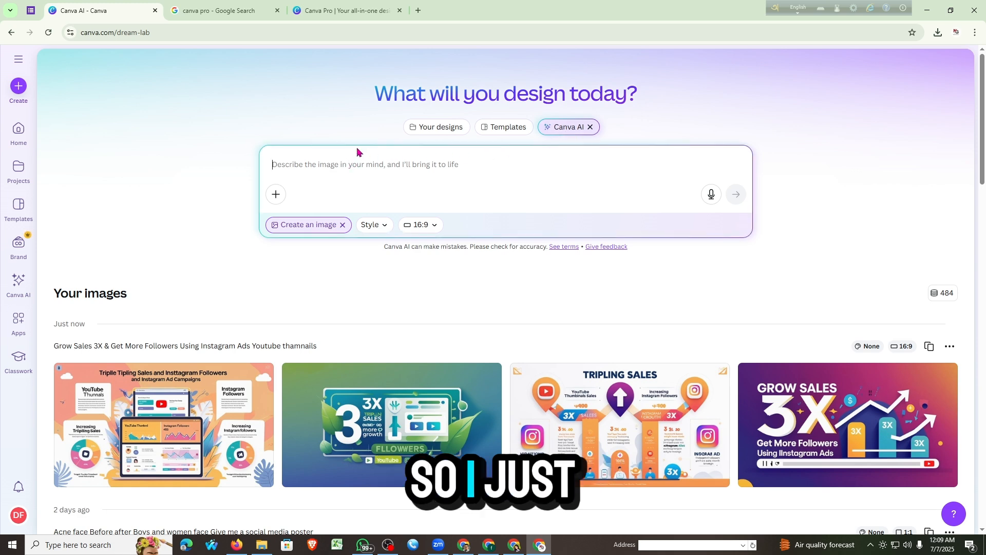
key("super+v")
key("Return")
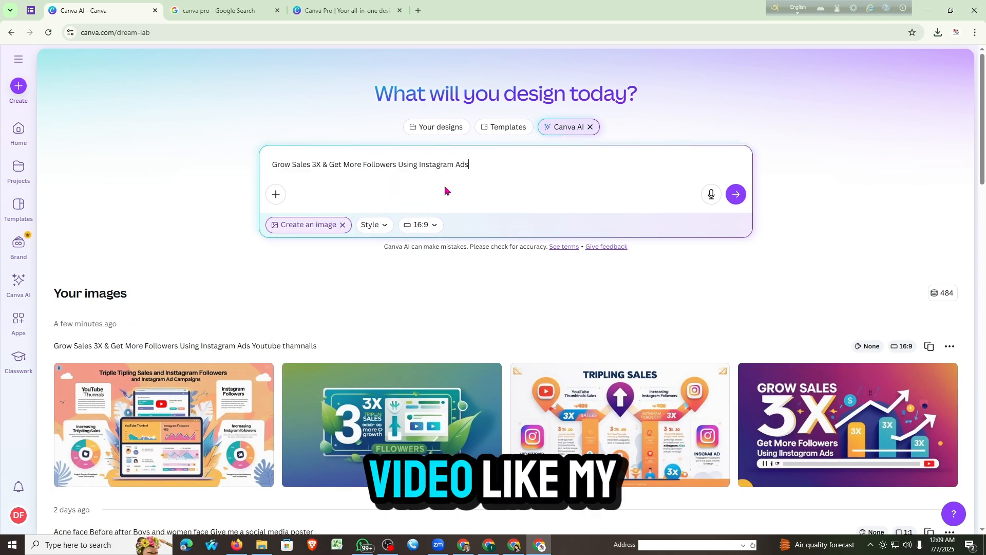
left_click_drag(388, 164, 265, 161)
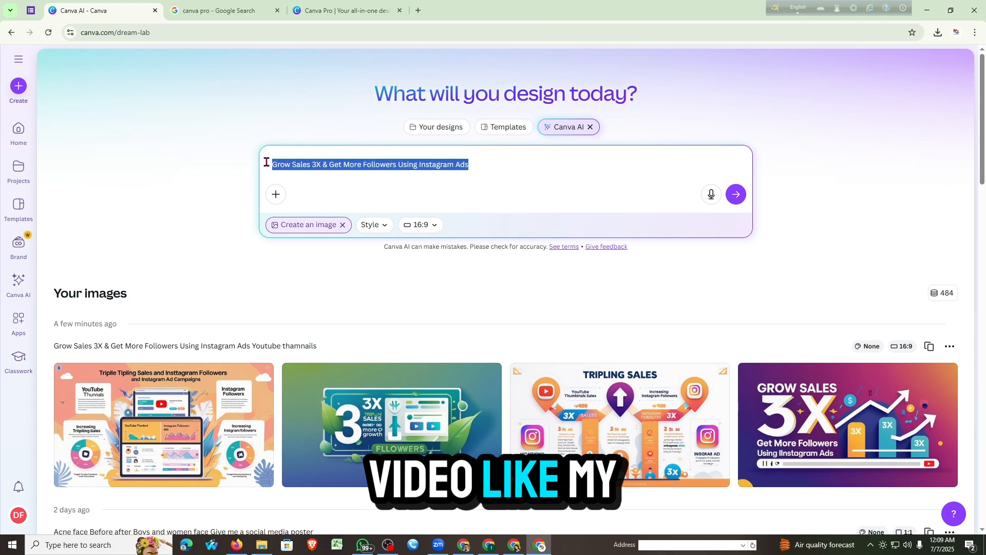
left_click_drag(529, 169, 265, 168)
left_click(531, 165)
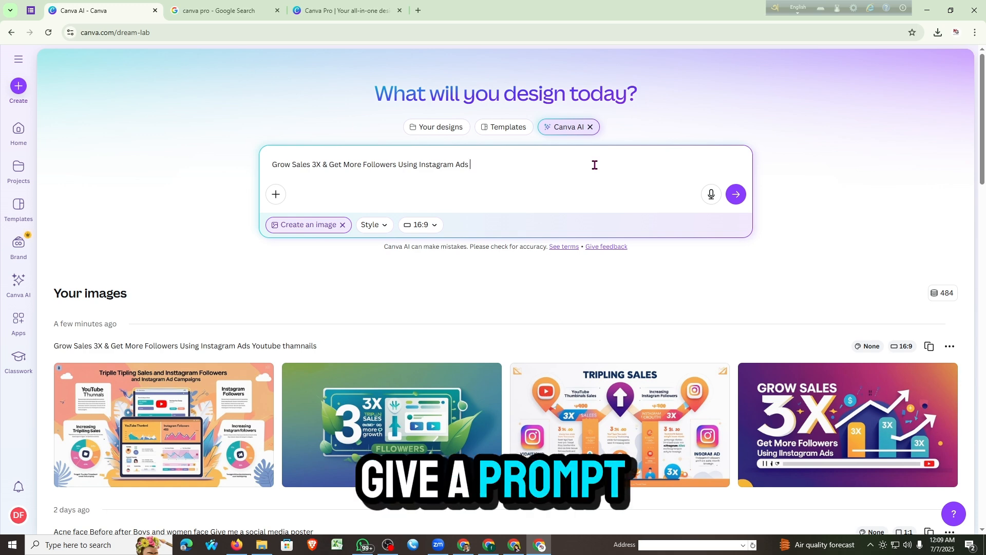
Append "give me a youtube thamnails" to the image prompt.
type("Using Instagram Ads gi")
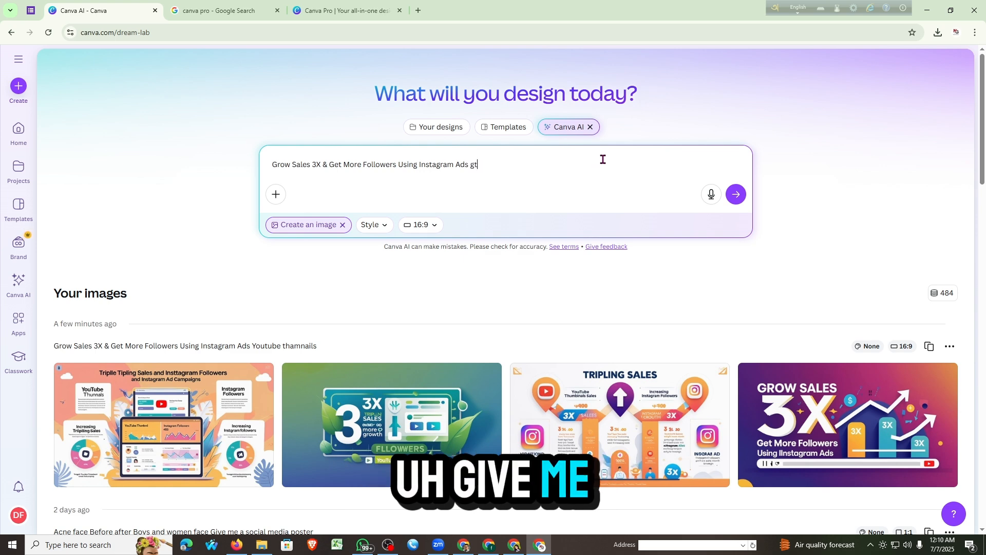
type("ve me a y")
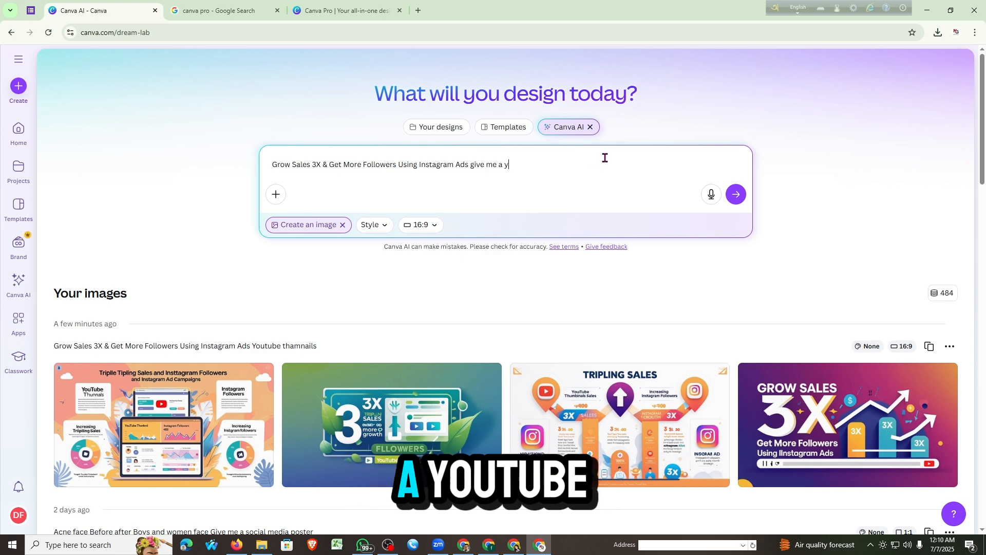
type("outube ")
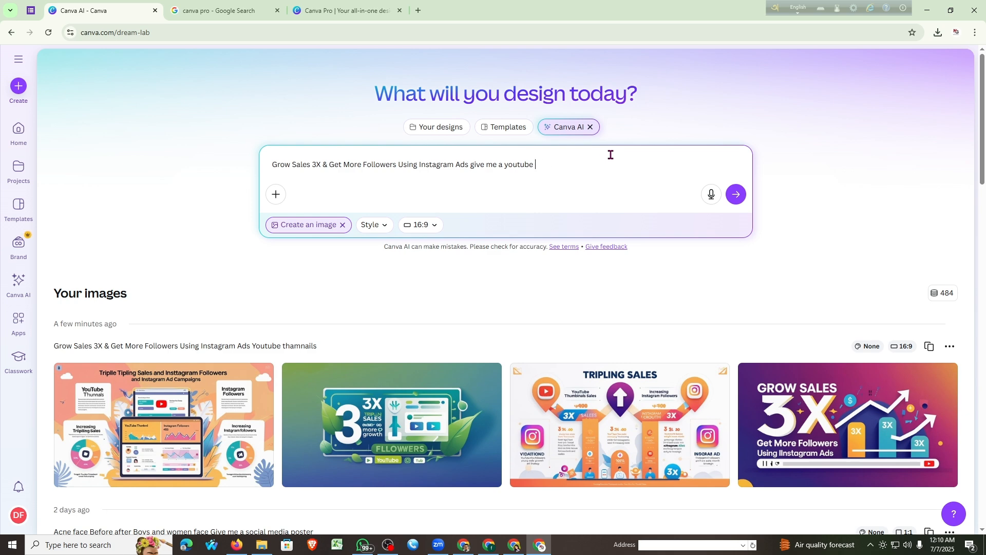
type("thamnails")
Review the aspect ratio options, keep 16:9, and generate the images from the prompt.
left_click(421, 226)
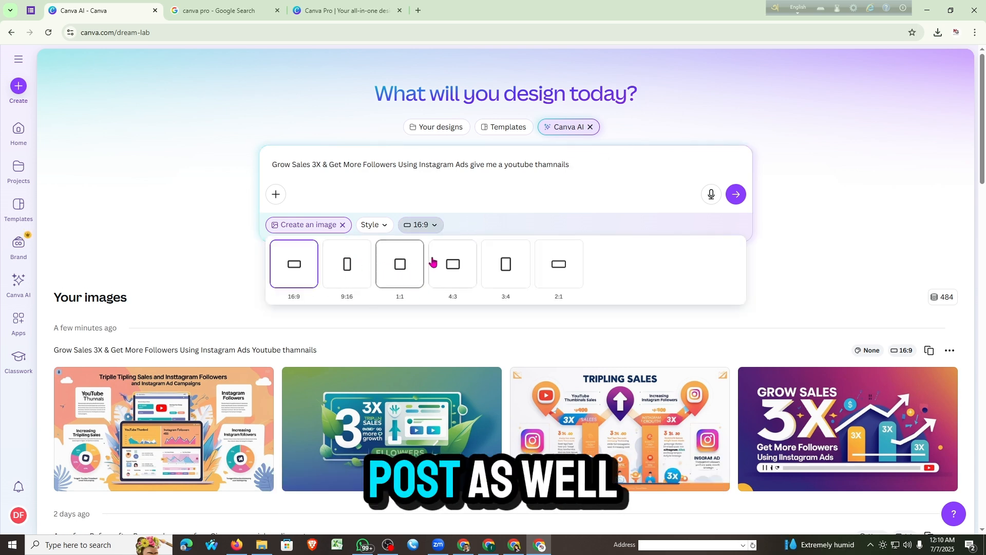
left_click(433, 229)
left_click(439, 229)
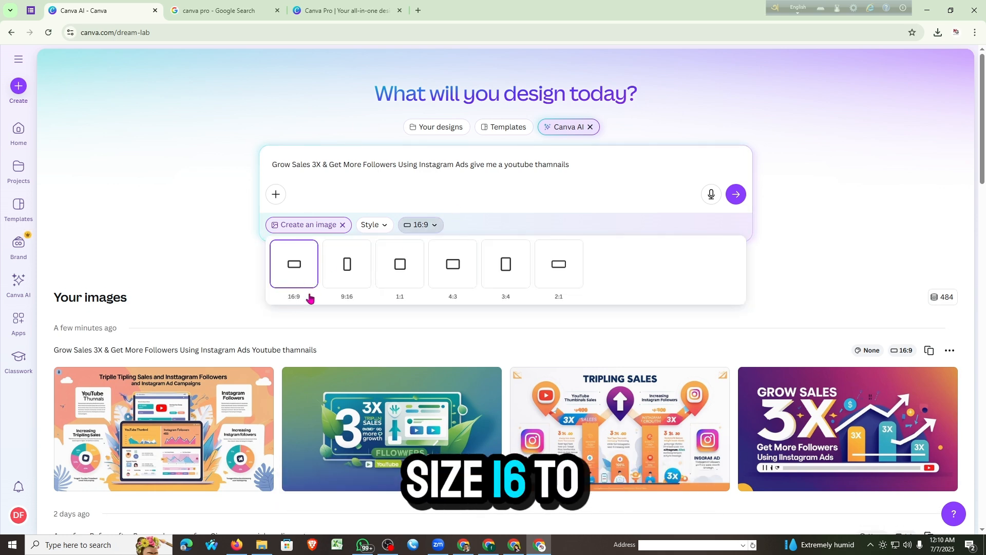
left_click(504, 182)
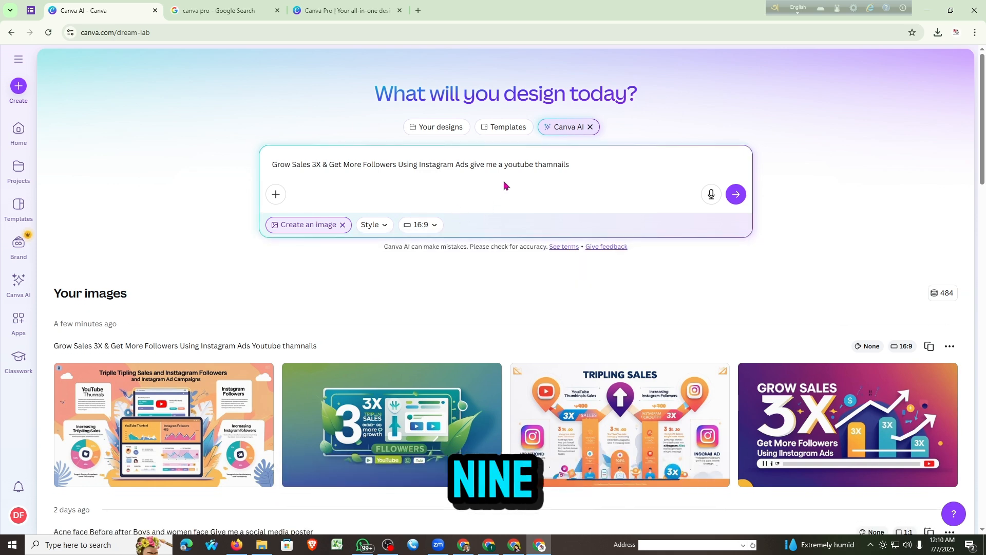
left_click(733, 198)
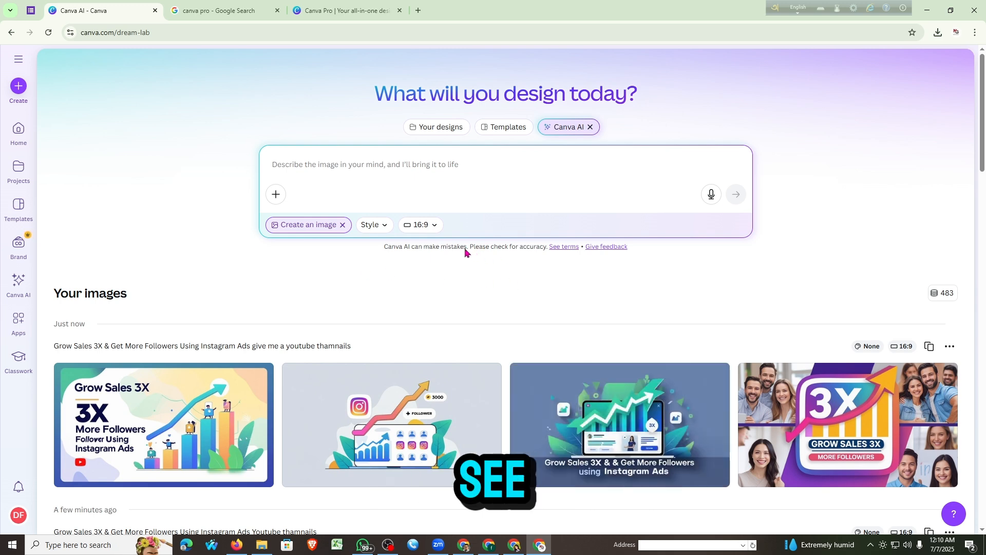
Preview the newly generated thumbnails and open the "Grow Sales 3X More Followers" image with the people photos in the editor.
scroll(251, 271, "down", 2)
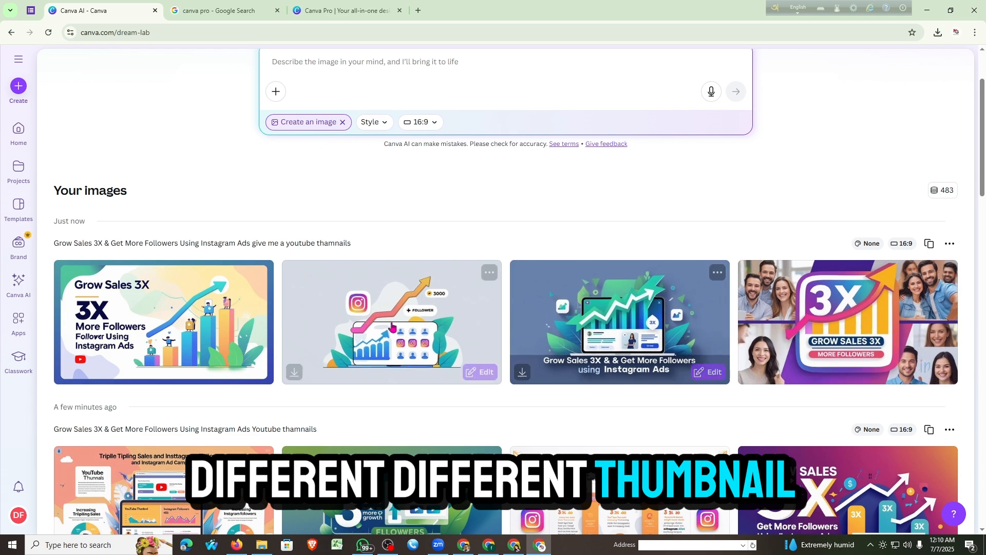
left_click(392, 326)
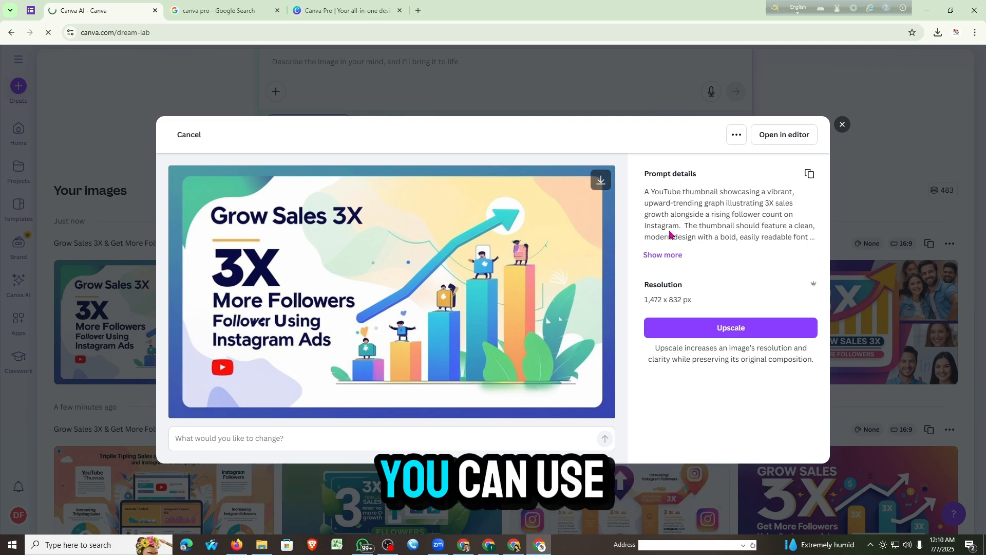
left_click(718, 102)
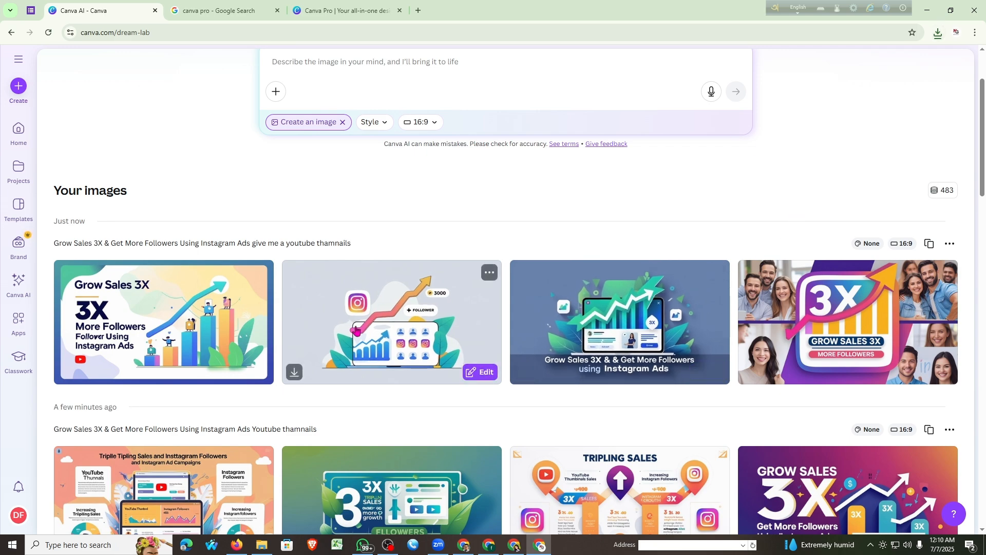
left_click(452, 348)
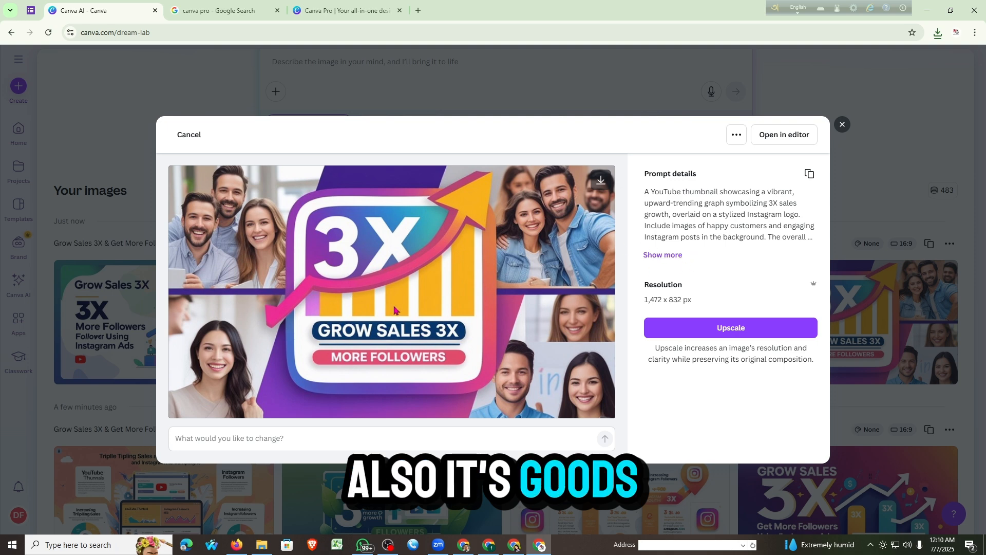
left_click(784, 135)
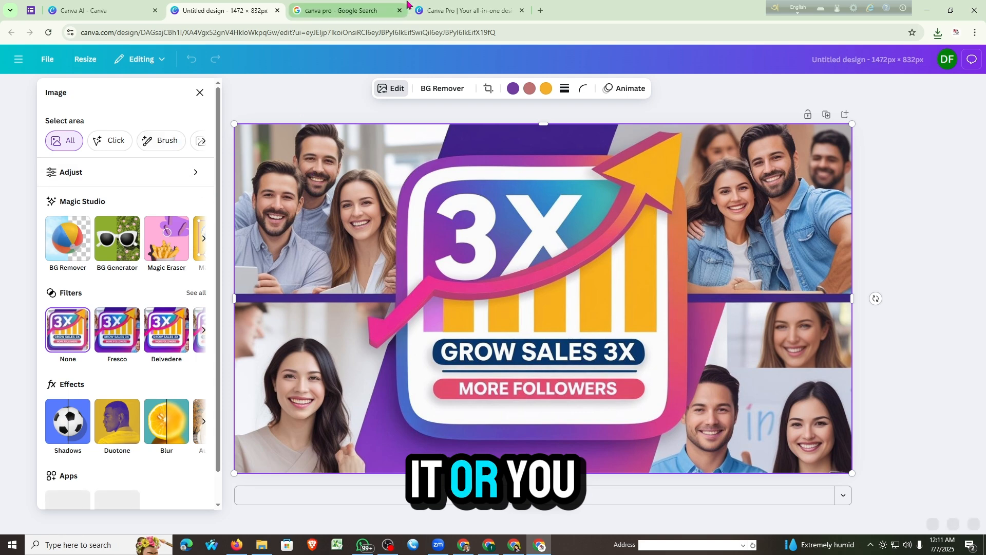
Return to the Canva AI page and preview the new blue thumbnail with the green rising graph.
left_click(465, 10)
left_click(139, 11)
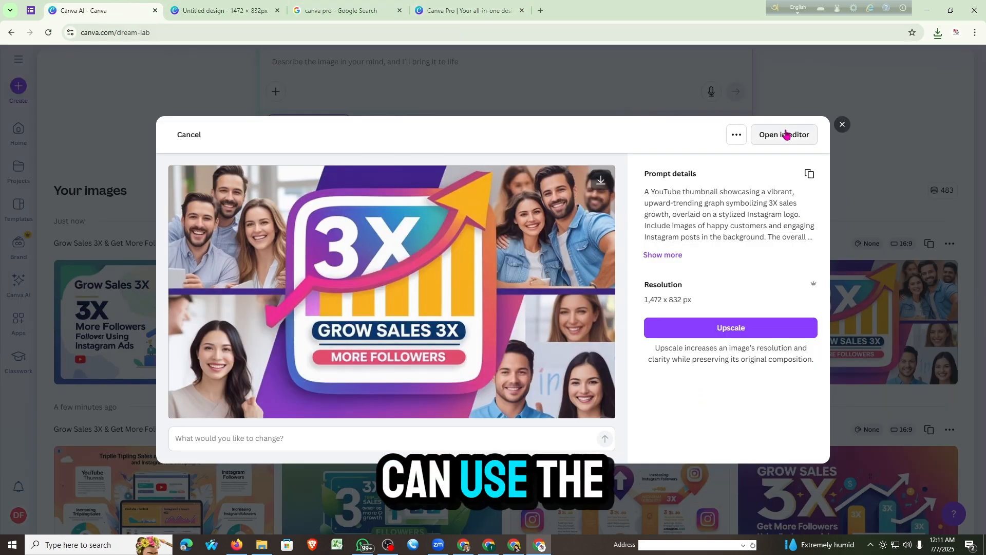
left_click(842, 124)
left_click(654, 293)
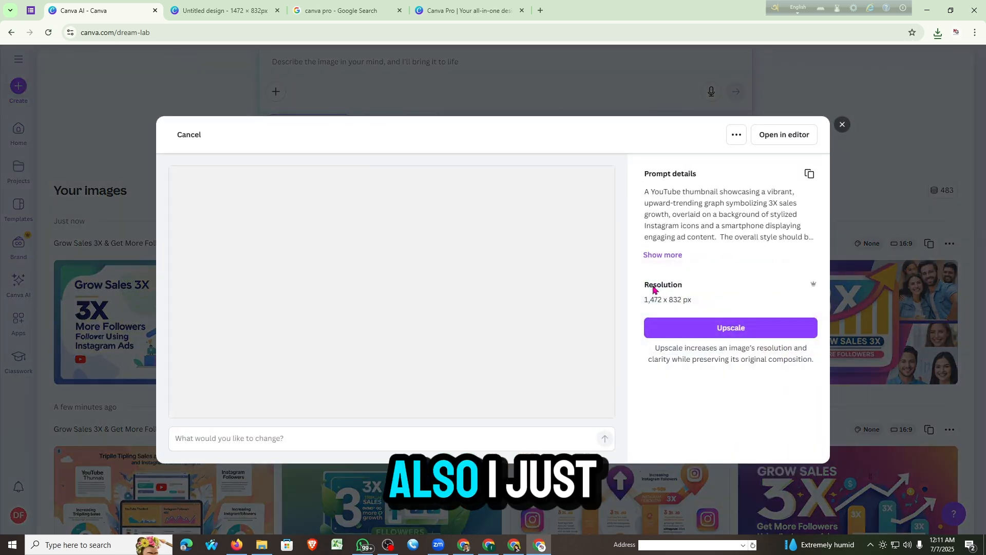
left_click(842, 125)
Upscale the purple "Grow Sales 3X" thumbnail from the earlier batch of generated images.
scroll(556, 213, "down", 3)
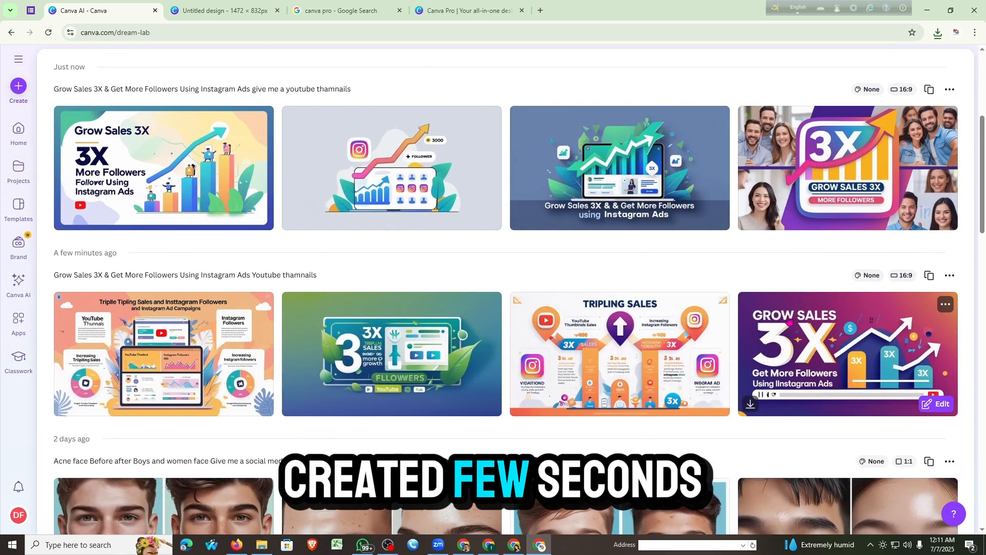
left_click(789, 321)
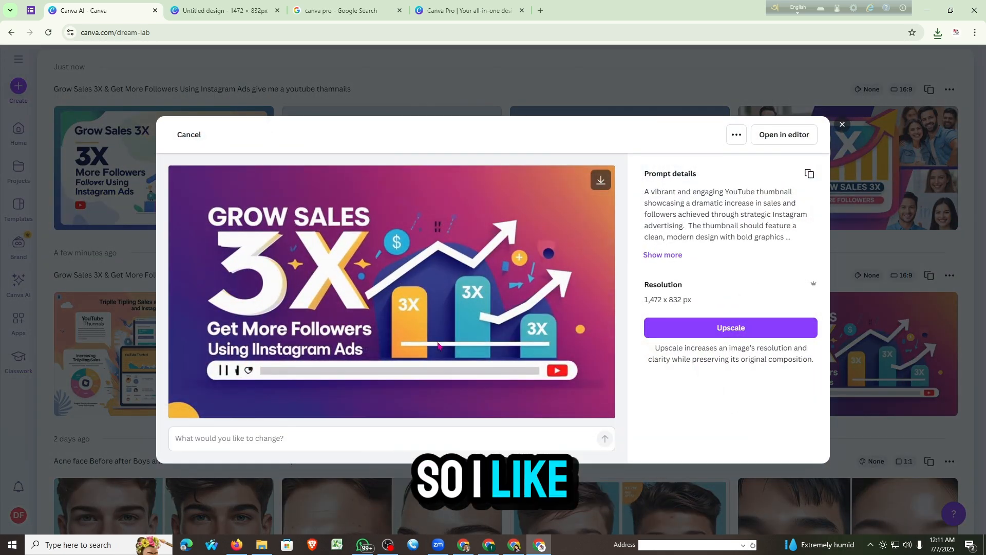
left_click(722, 328)
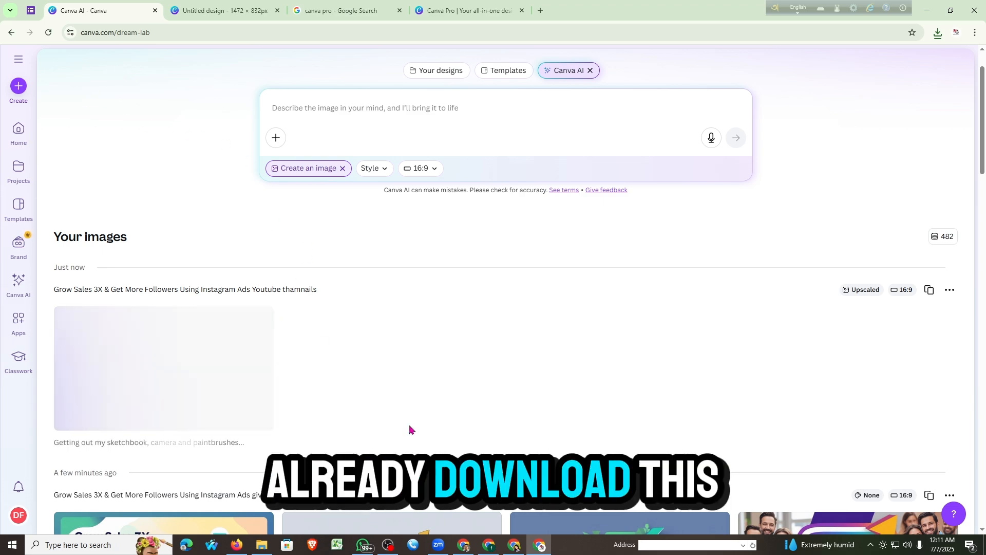
Switch to YouTube, open the channel's "Grow Sales 3X & Get More Followers Using Instagram Ads" video, and open its details for editing at the thumbnail section.
left_click(514, 545)
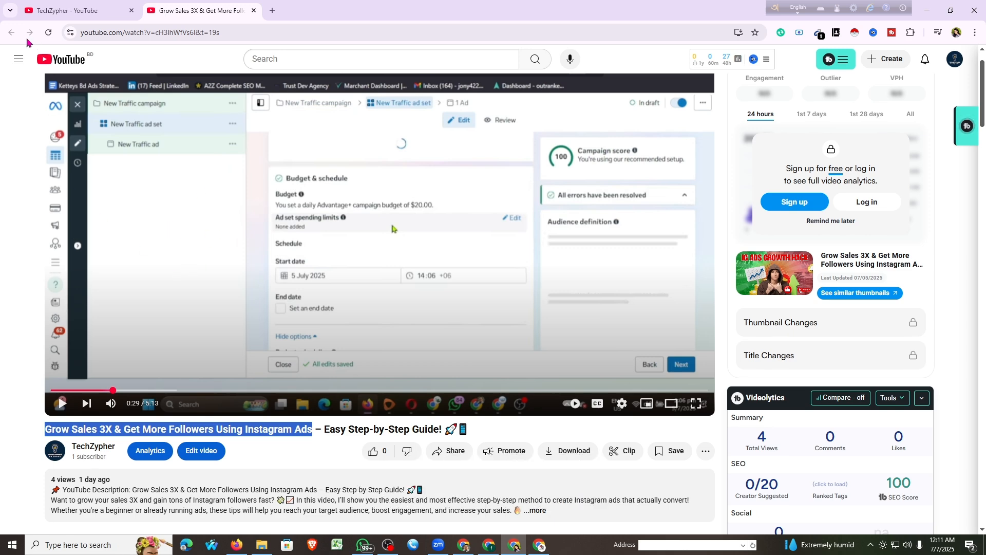
left_click(49, 6)
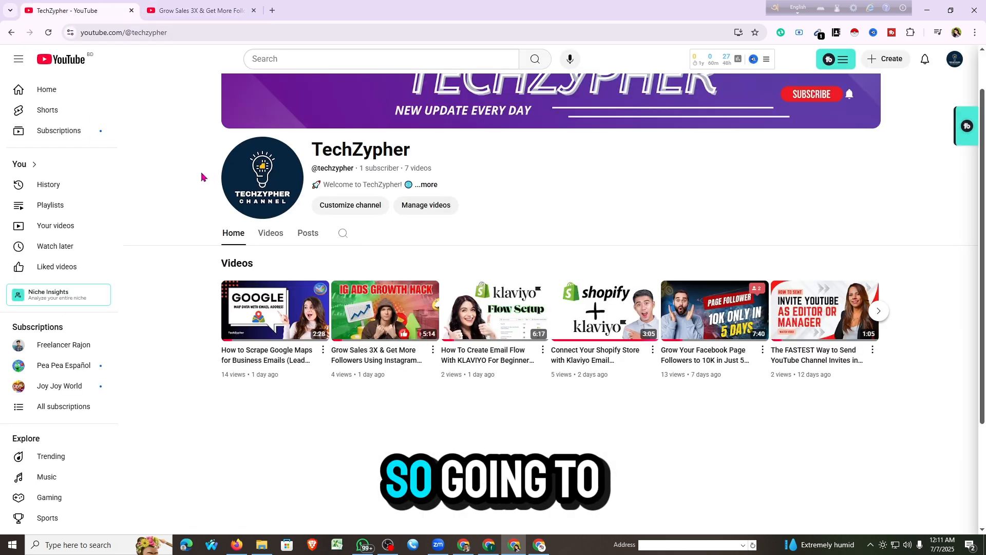
left_click(403, 373)
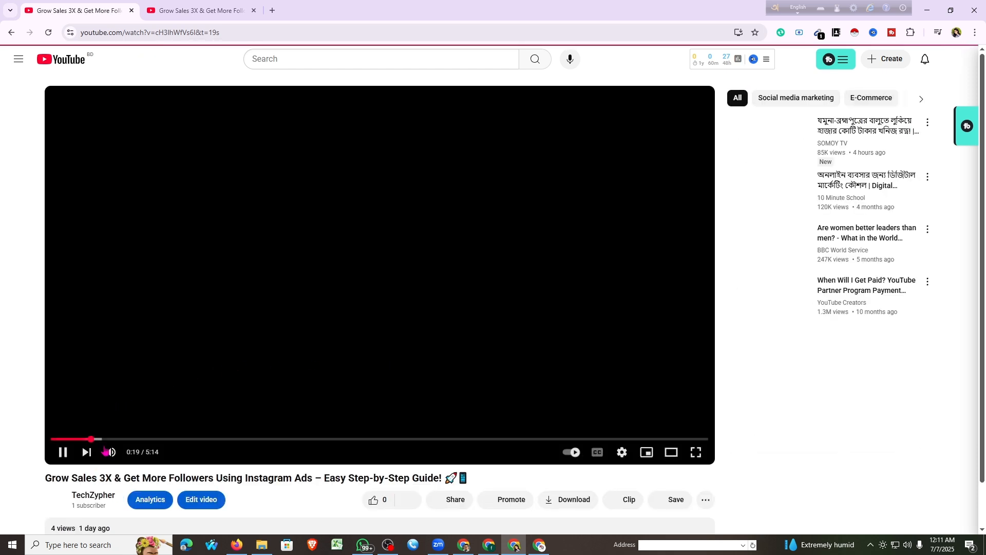
left_click(62, 453)
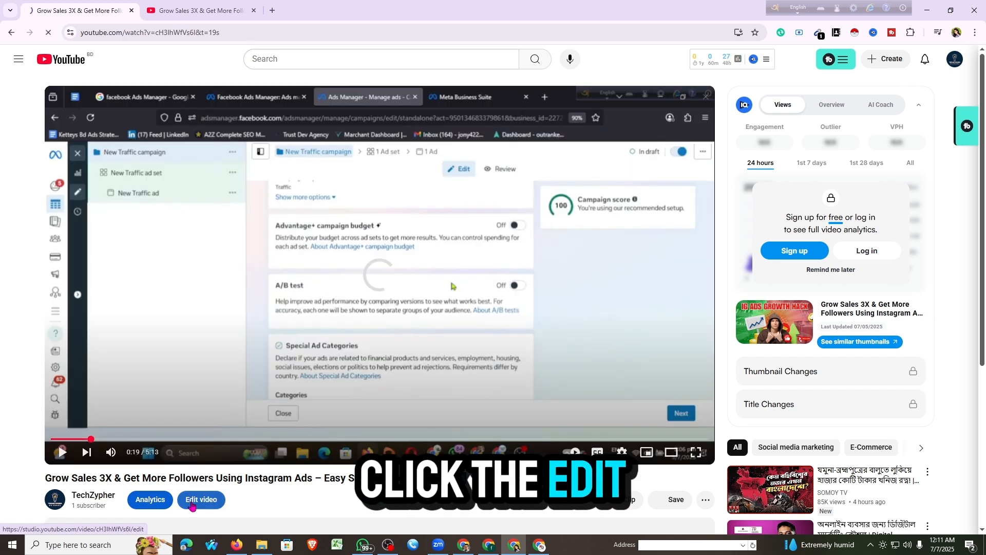
left_click(192, 503)
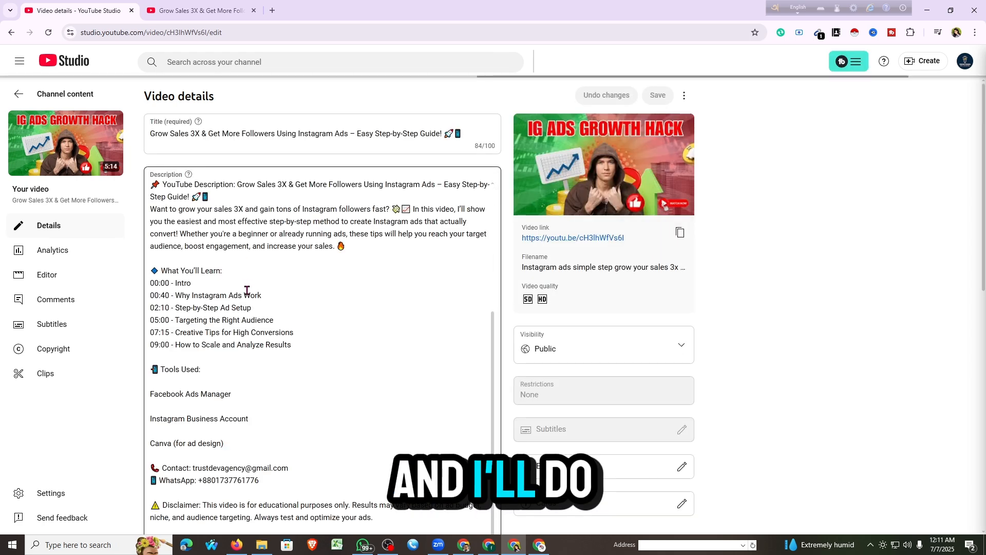
scroll(248, 288, "down", 10)
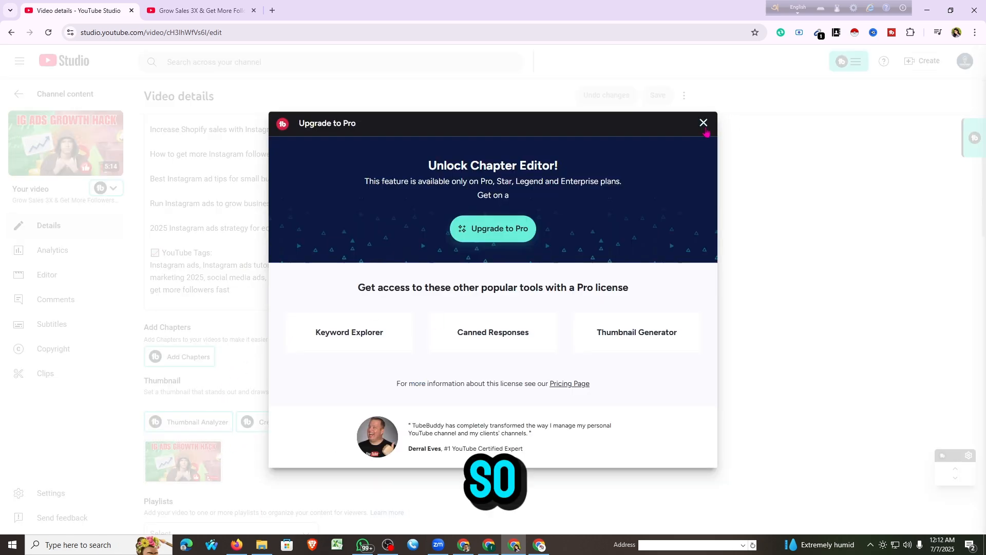
Start replacing the video's thumbnail with a file from the computer and preview today's two images in the Downloads folder.
left_click(703, 123)
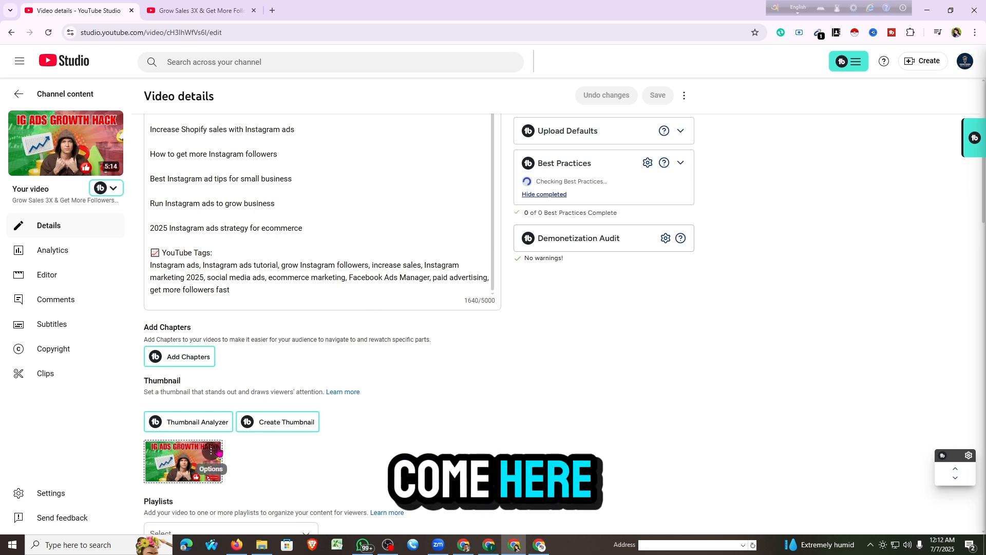
left_click(220, 453)
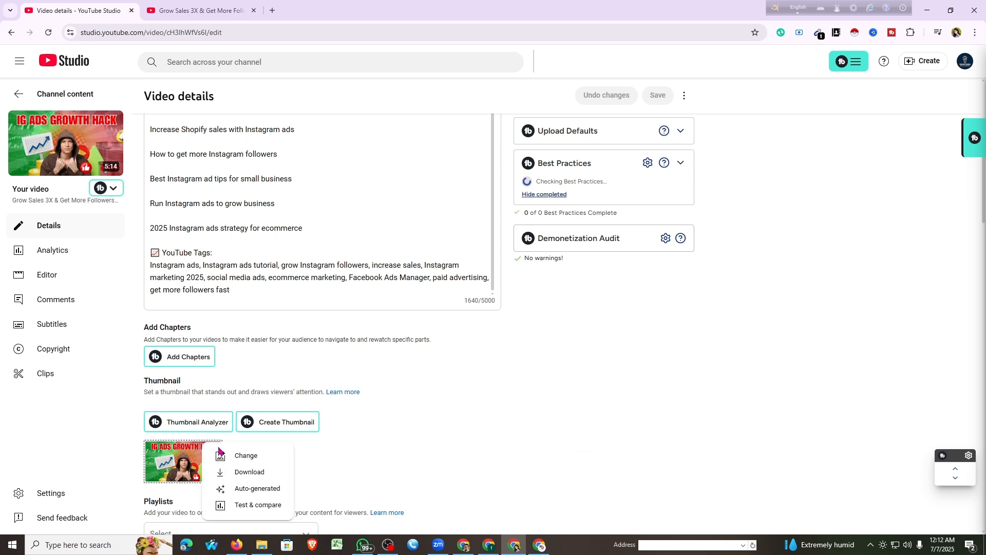
left_click(231, 456)
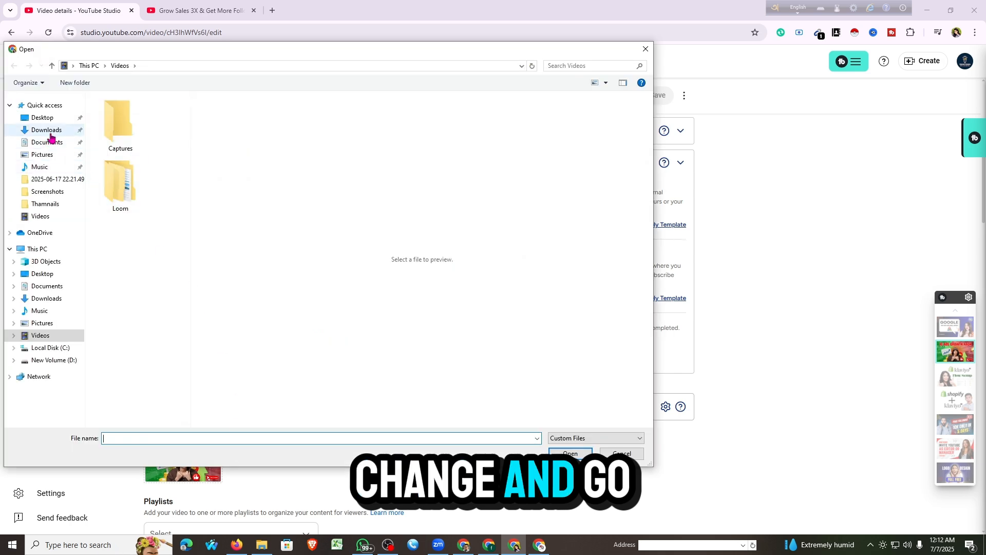
left_click(50, 134)
left_click(122, 130)
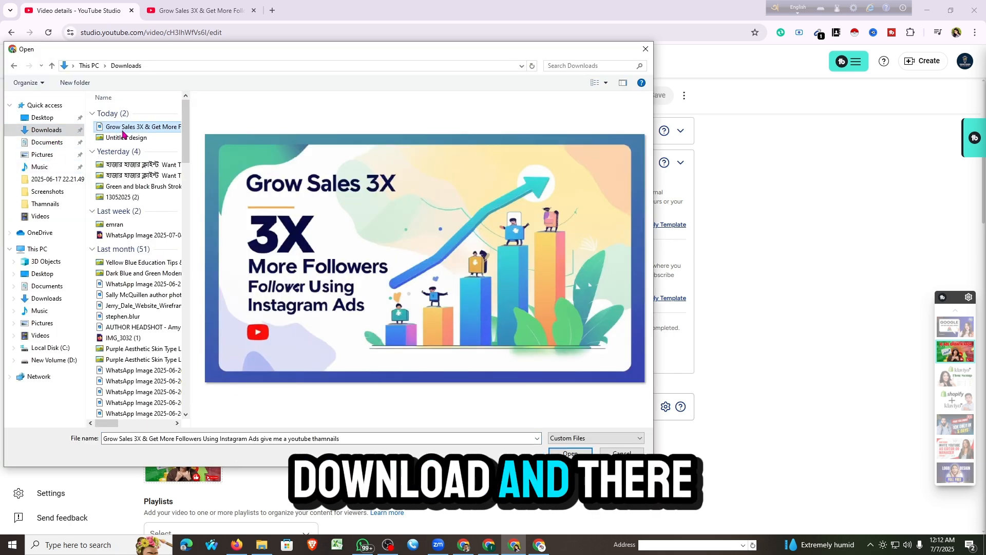
left_click(125, 137)
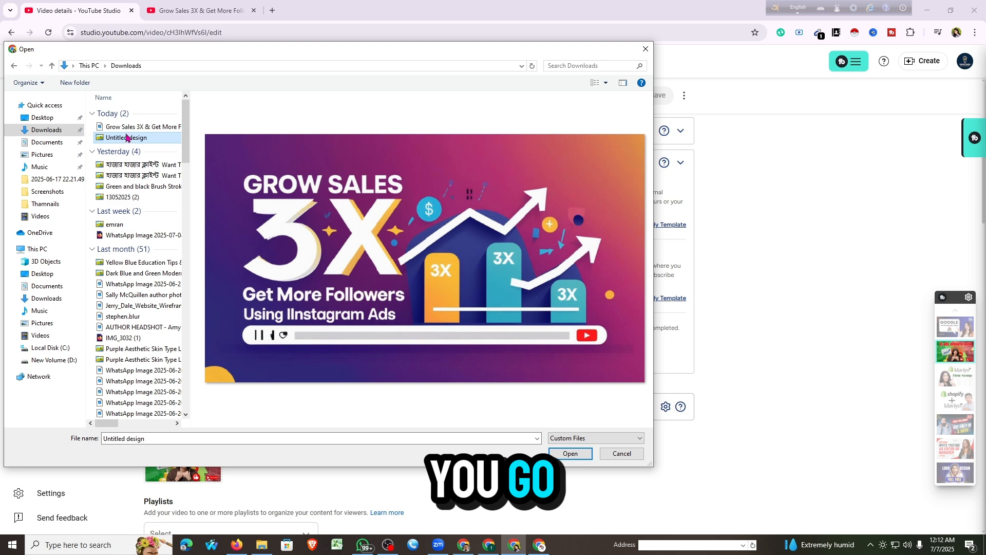
left_click(138, 128)
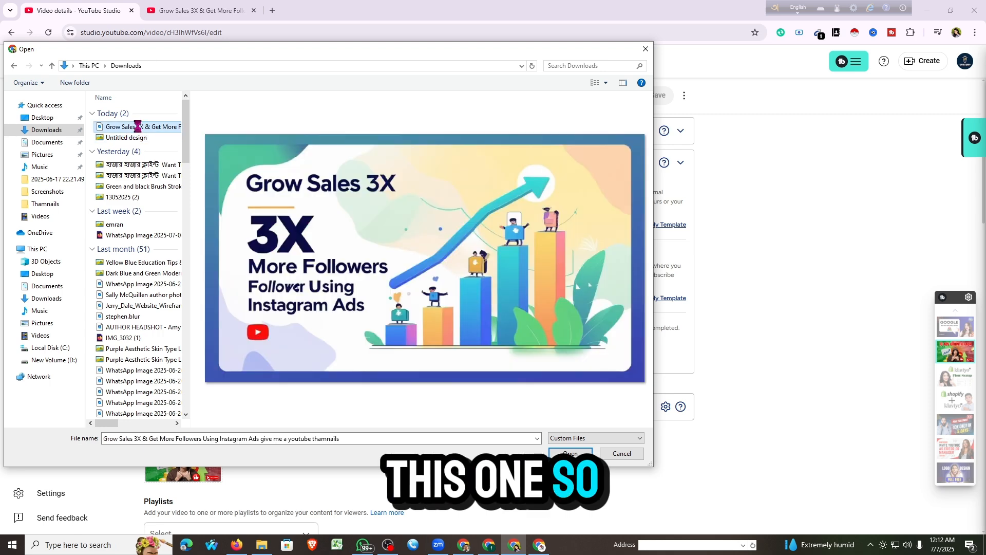
Rename the "Untitled design" image as "Grow Sales 3X & Get More Followers Using Instagram Ads", reusing the copied video title.
right_click(139, 128)
left_click(121, 138)
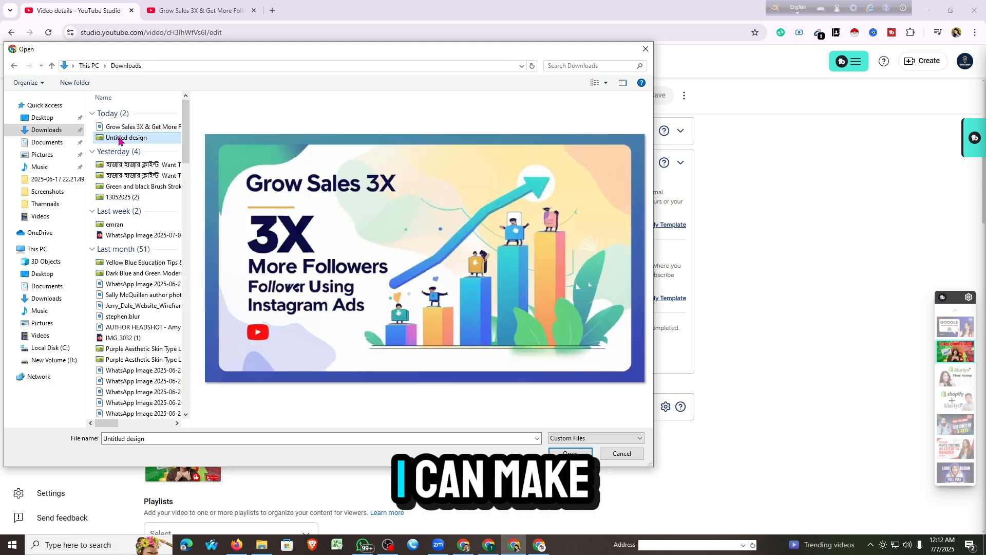
right_click(119, 138)
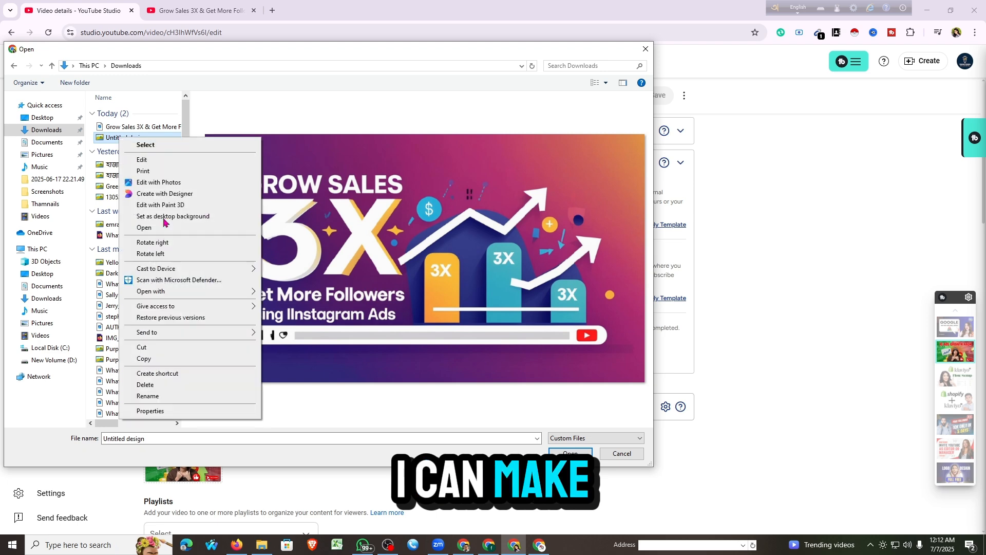
left_click(158, 397)
key("super+v")
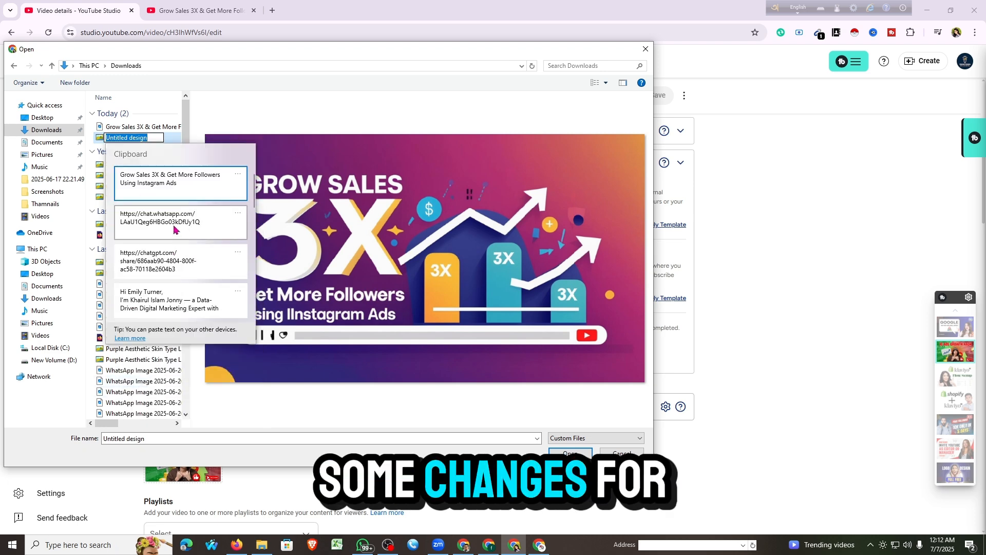
key("Return")
key("Return")
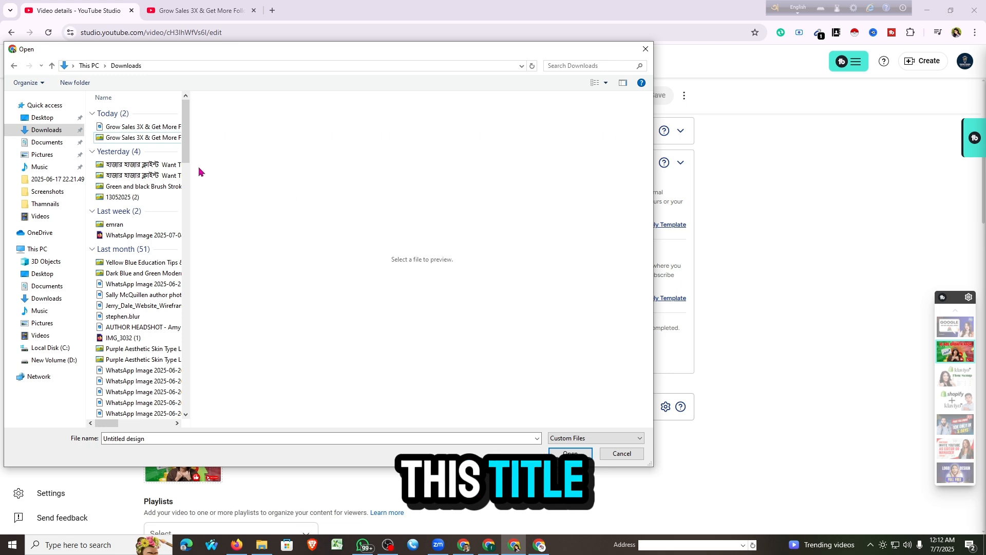
Upload the renamed purple "Grow Sales 3X" image as the video's thumbnail and save the video details.
left_click(144, 137)
left_click(570, 453)
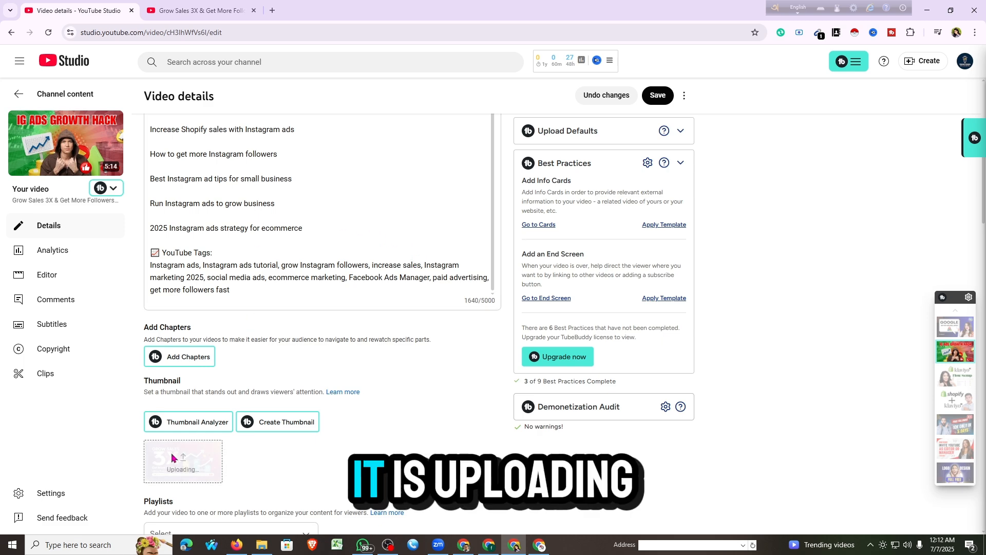
left_click(659, 97)
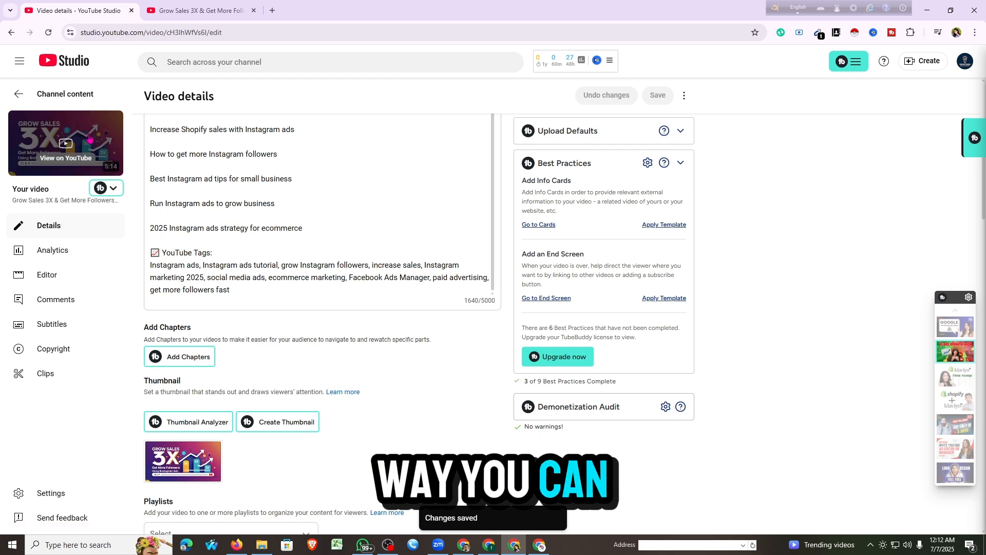
Switch to Canva AI, preview the generated "Tripling Sales" infographic, and return to the open design with the people photos.
left_click(539, 548)
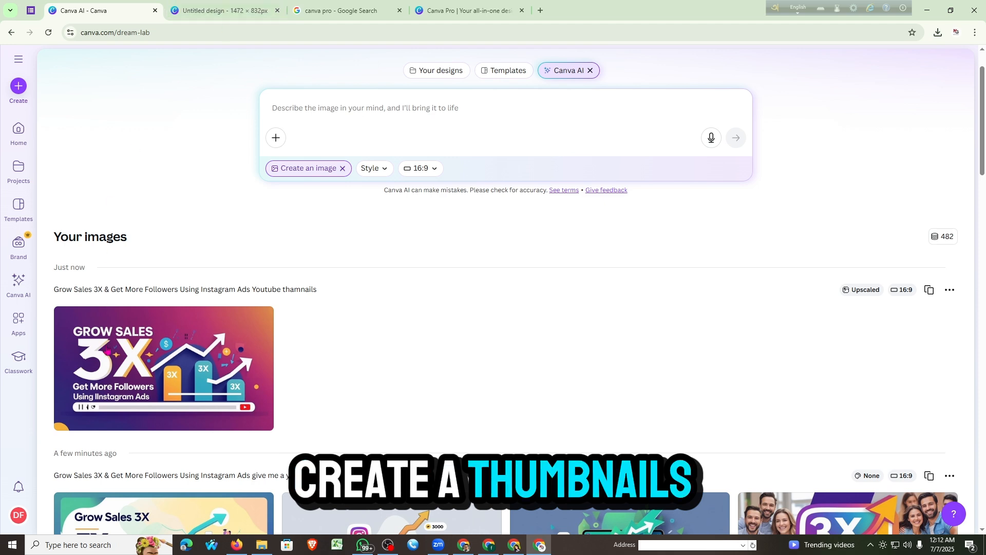
scroll(341, 277, "down", 4)
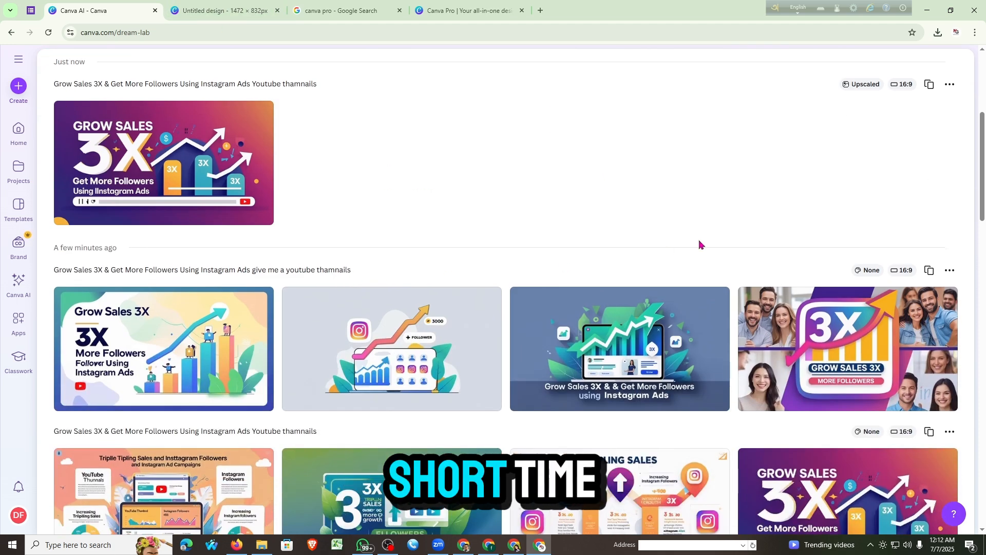
scroll(700, 244, "down", 3)
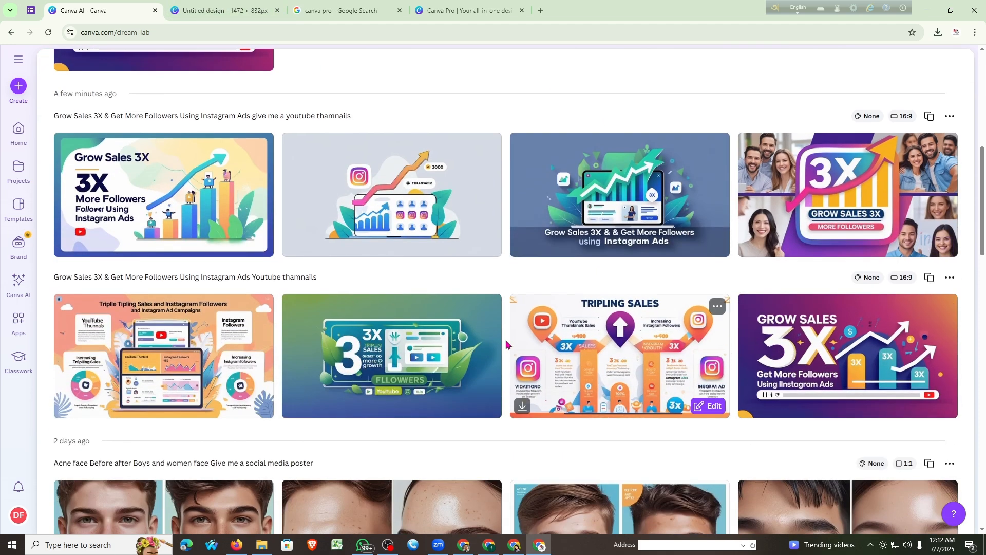
left_click(633, 354)
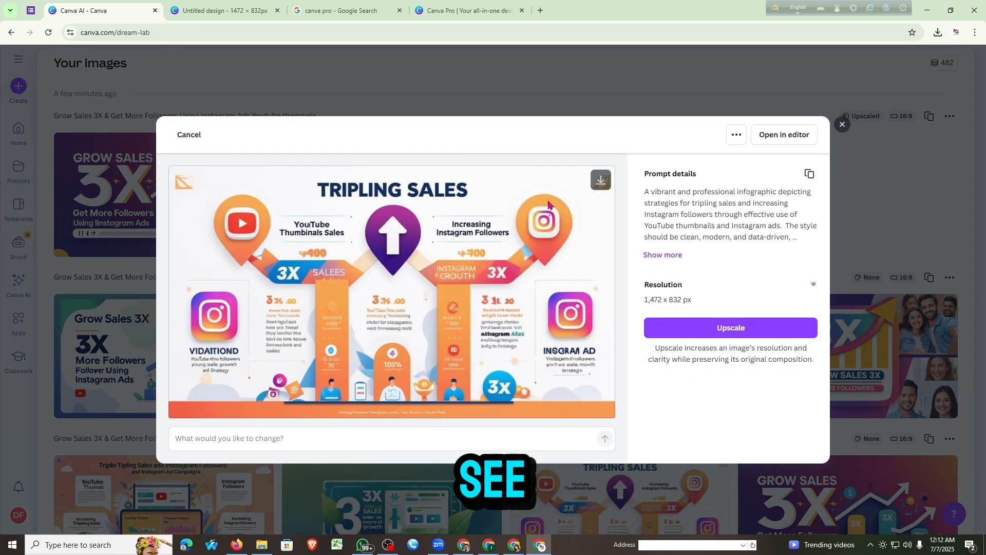
left_click(843, 125)
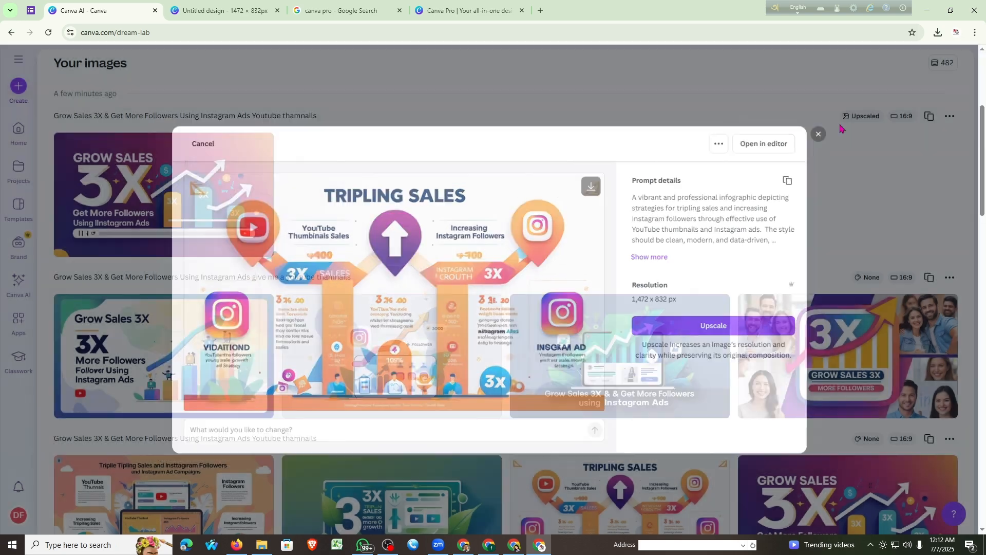
left_click(237, 5)
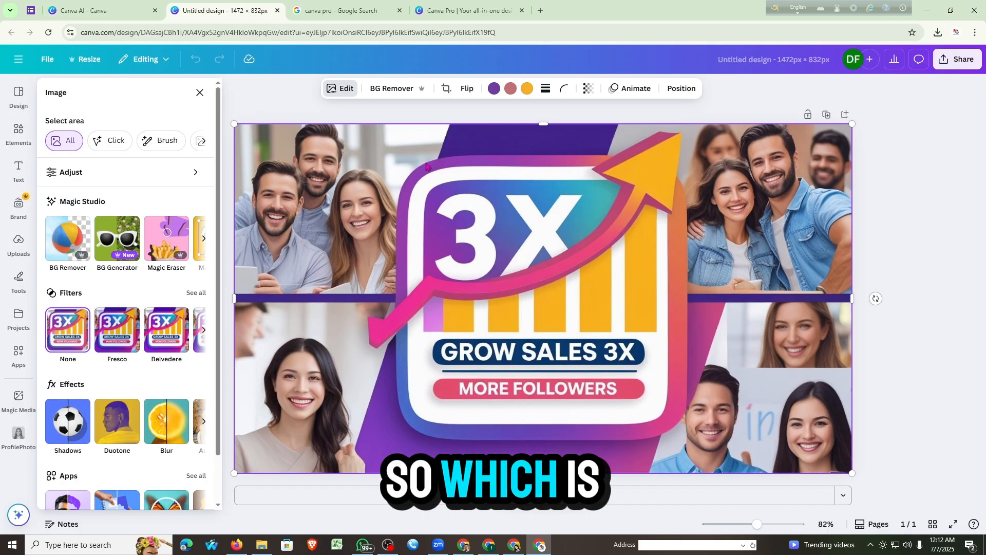